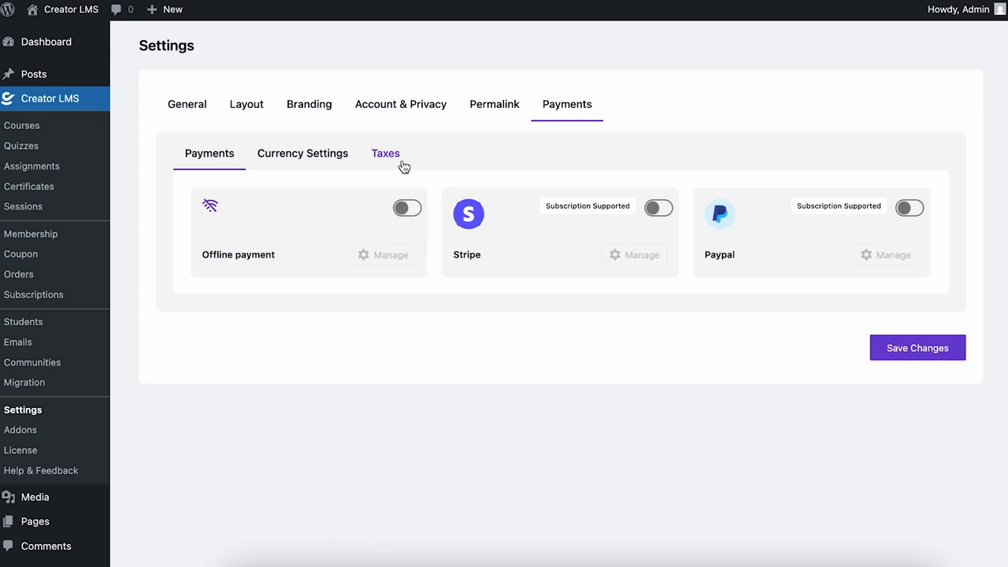
Step: Enable tax calculations in the payment tax settings and choose to enter prices exclusive of tax
{"action": "left_click", "coordinate": [386, 154]}
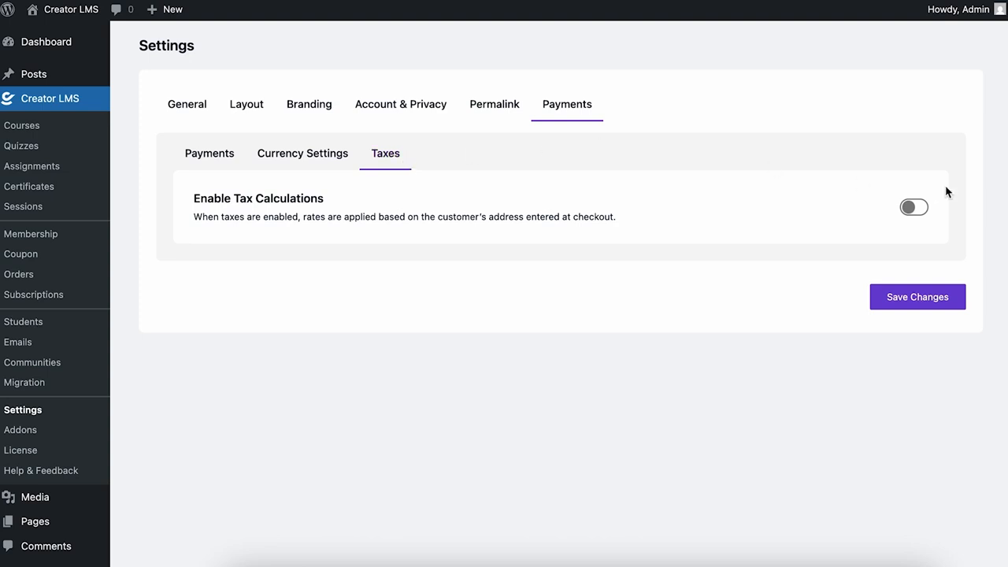
{"action": "left_click", "coordinate": [914, 209]}
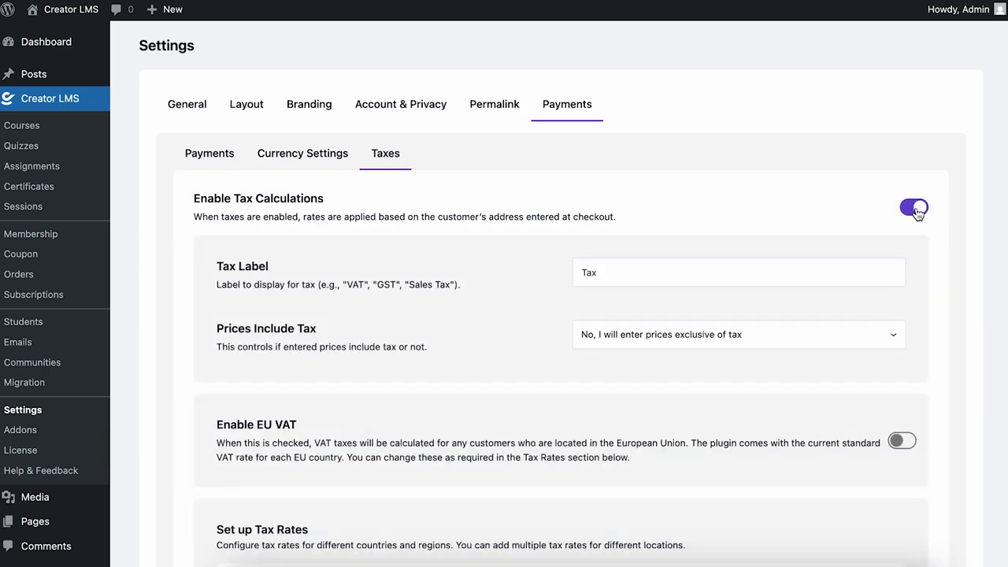
{"action": "scroll", "coordinate": [746, 251], "scroll_direction": "down", "scroll_amount": 5}
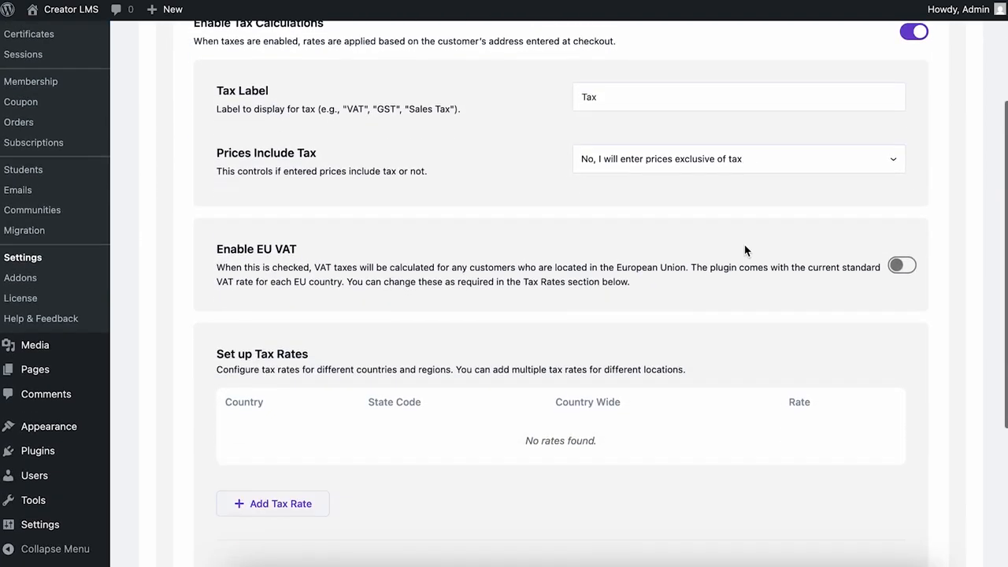
{"action": "scroll", "coordinate": [745, 251], "scroll_direction": "up", "scroll_amount": 4}
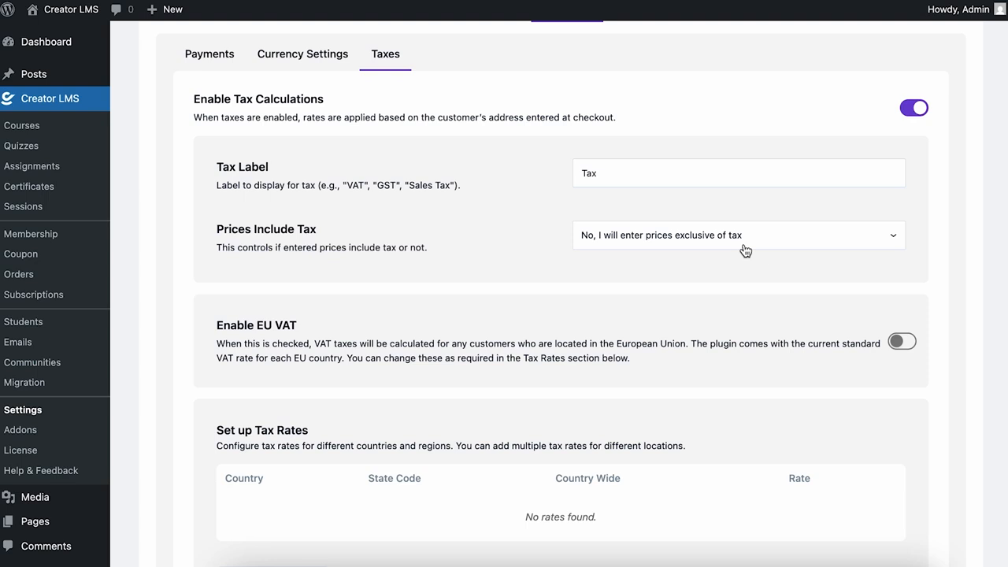
{"action": "left_click", "coordinate": [744, 248]}
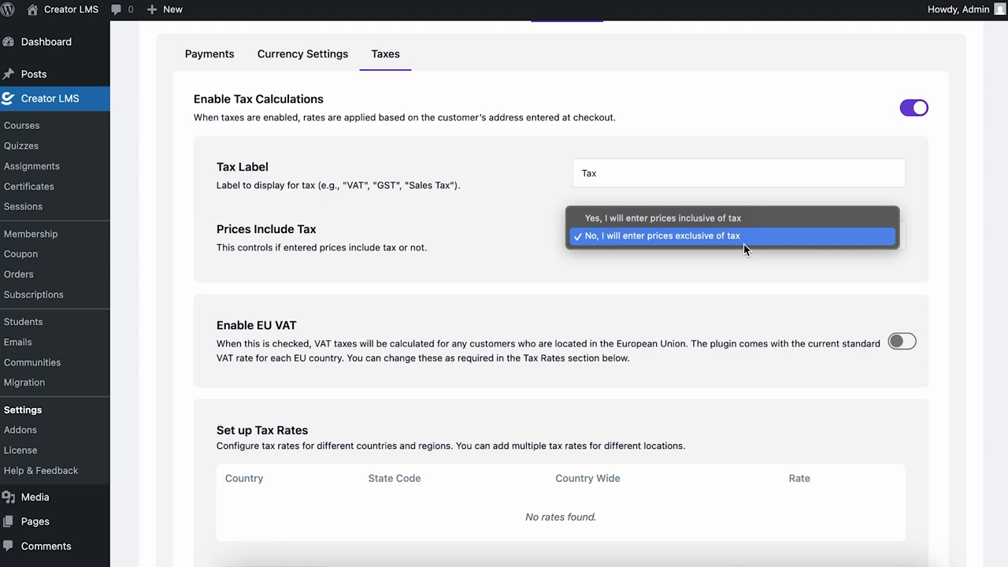
{"action": "left_click", "coordinate": [743, 236]}
Step: Enable EU VAT temporarily to examine its VAT number validation and field label options, and disable it again
{"action": "scroll", "coordinate": [750, 293], "scroll_direction": "down", "scroll_amount": 1}
{"action": "scroll", "coordinate": [749, 299], "scroll_direction": "down", "scroll_amount": 3}
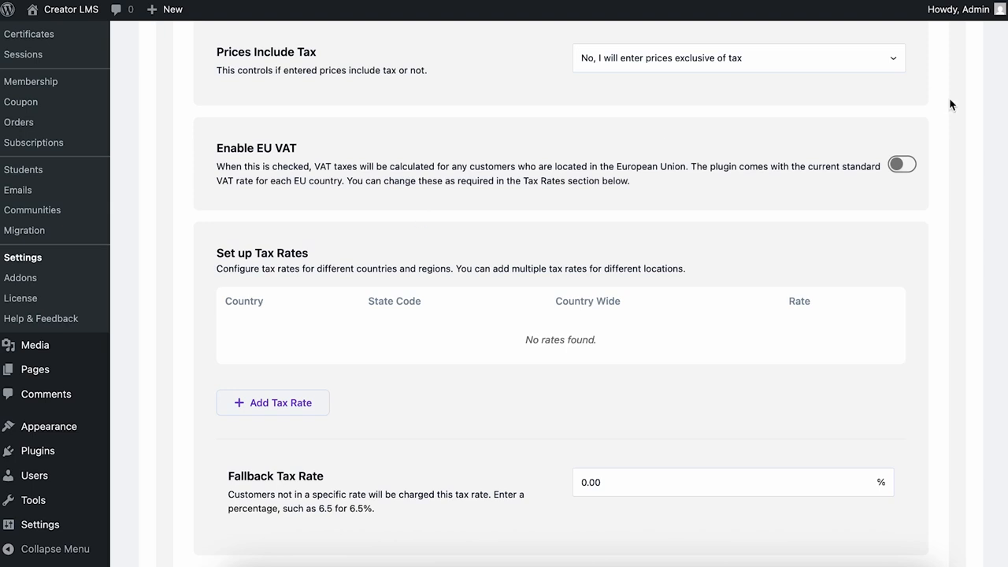
{"action": "left_click", "coordinate": [906, 164]}
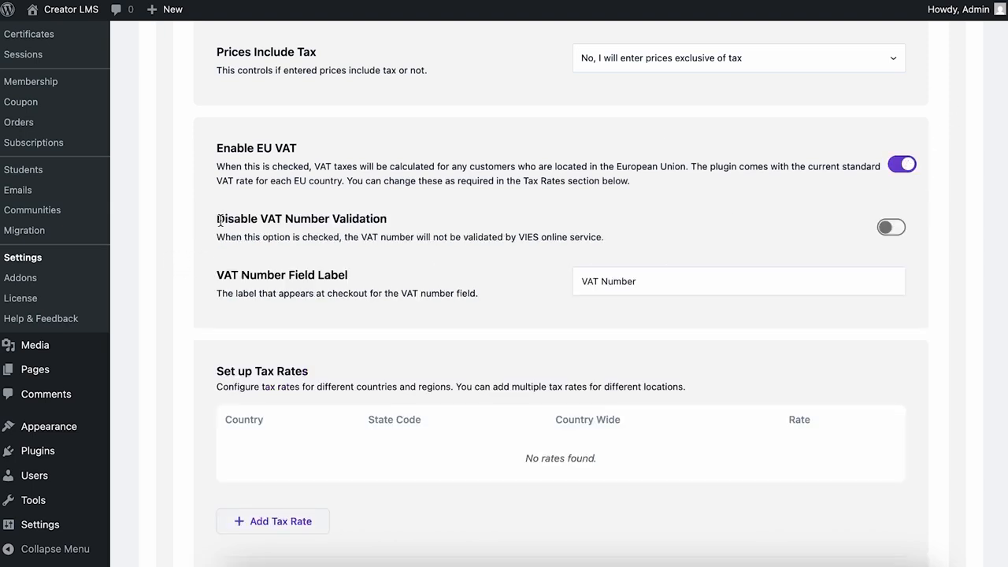
{"action": "left_click", "coordinate": [672, 272]}
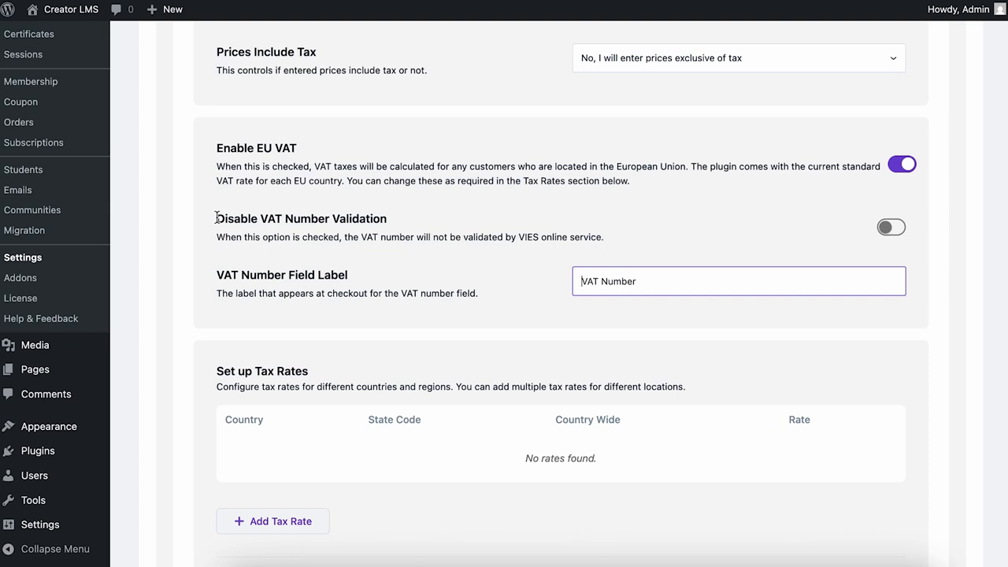
{"action": "left_click_drag", "start_coordinate": [216, 217], "coordinate": [540, 266]}
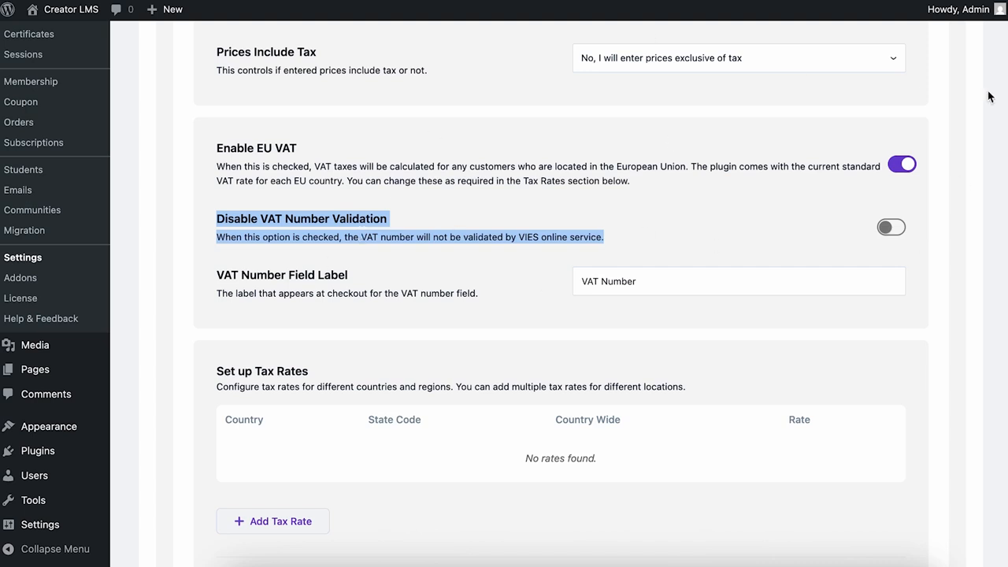
{"action": "left_click", "coordinate": [902, 164]}
Step: Add a 2% tax rate for Alabama in the United States (US), without applying it to the whole country
{"action": "scroll", "coordinate": [533, 237], "scroll_direction": "down", "scroll_amount": 2}
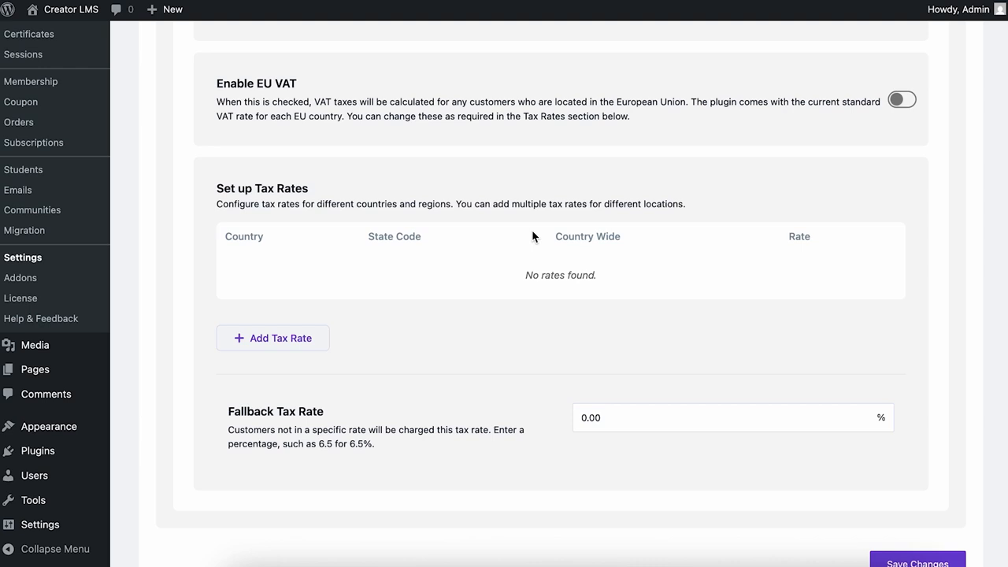
{"action": "left_click", "coordinate": [306, 352]}
{"action": "left_click", "coordinate": [393, 277]}
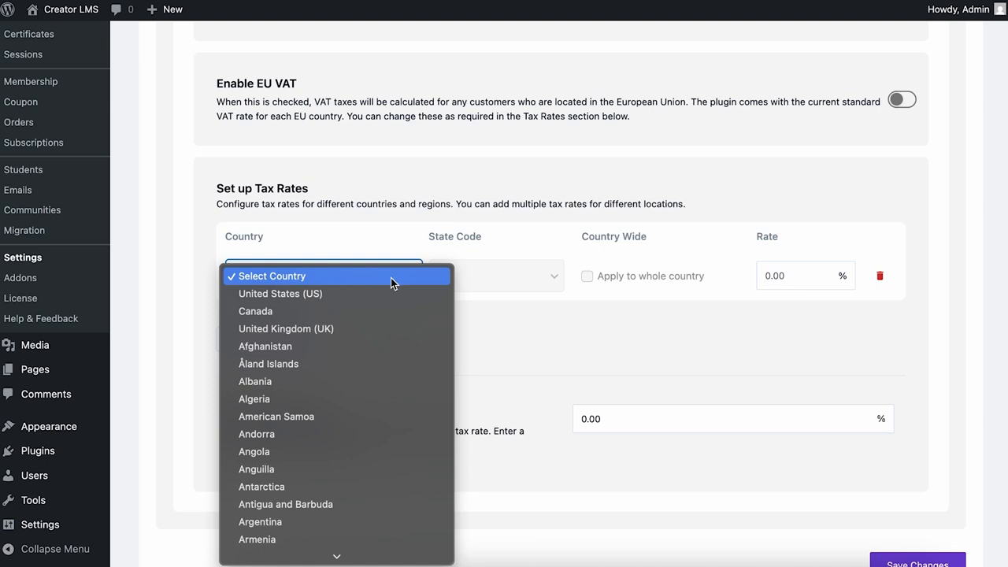
{"action": "left_click", "coordinate": [379, 293]}
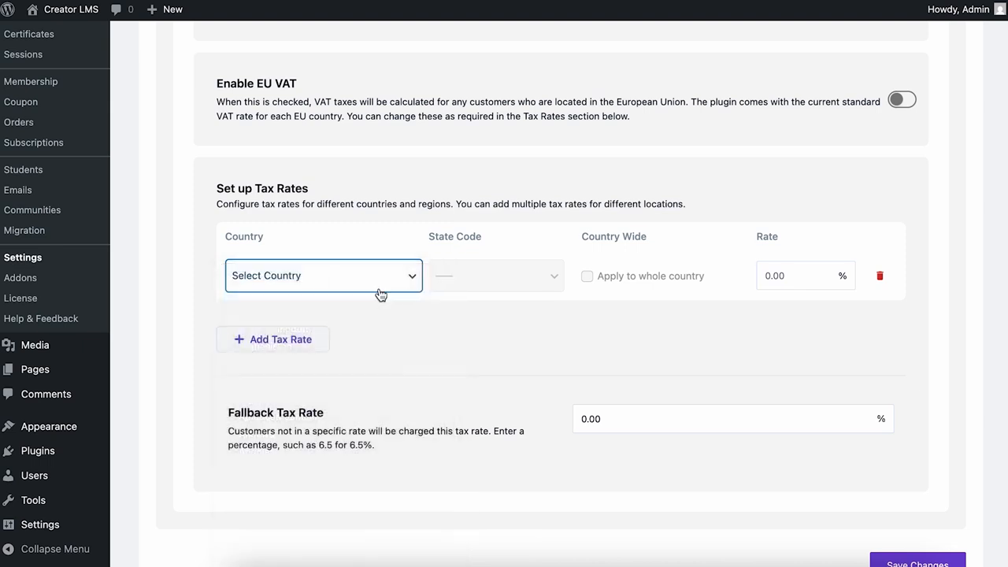
{"action": "left_click", "coordinate": [506, 278]}
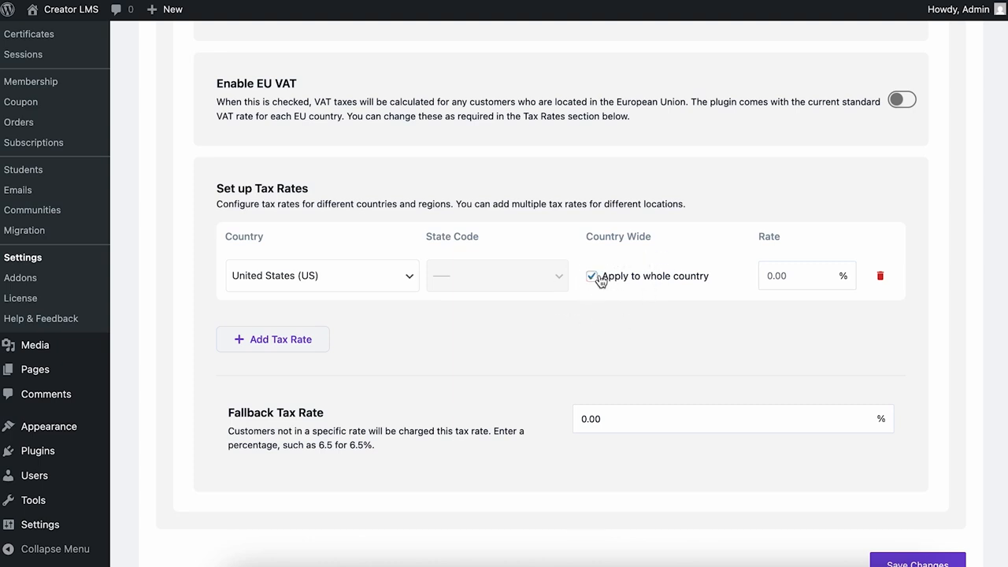
{"action": "left_click", "coordinate": [592, 276]}
{"action": "left_click", "coordinate": [519, 281]}
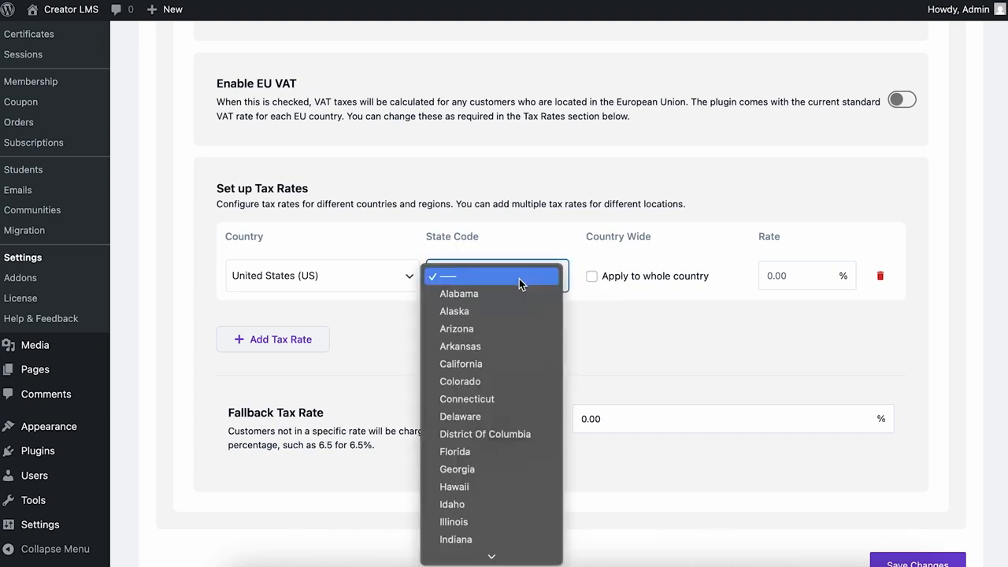
{"action": "left_click", "coordinate": [512, 231]}
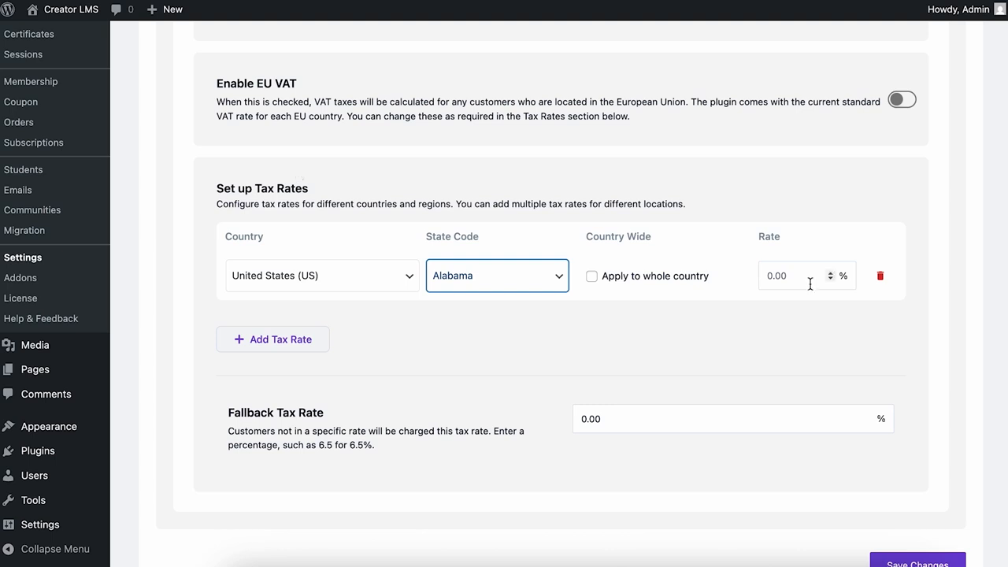
{"action": "left_click", "coordinate": [804, 275]}
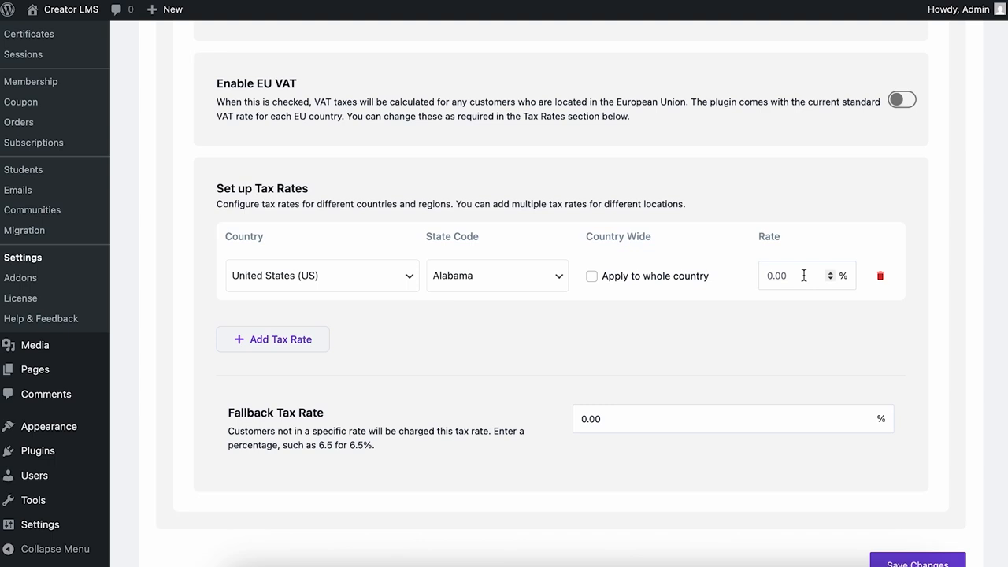
{"action": "type", "text": "2"}
Step: Set the fallback tax rate to 5% and save the tax settings
{"action": "scroll", "coordinate": [836, 335], "scroll_direction": "down", "scroll_amount": 2}
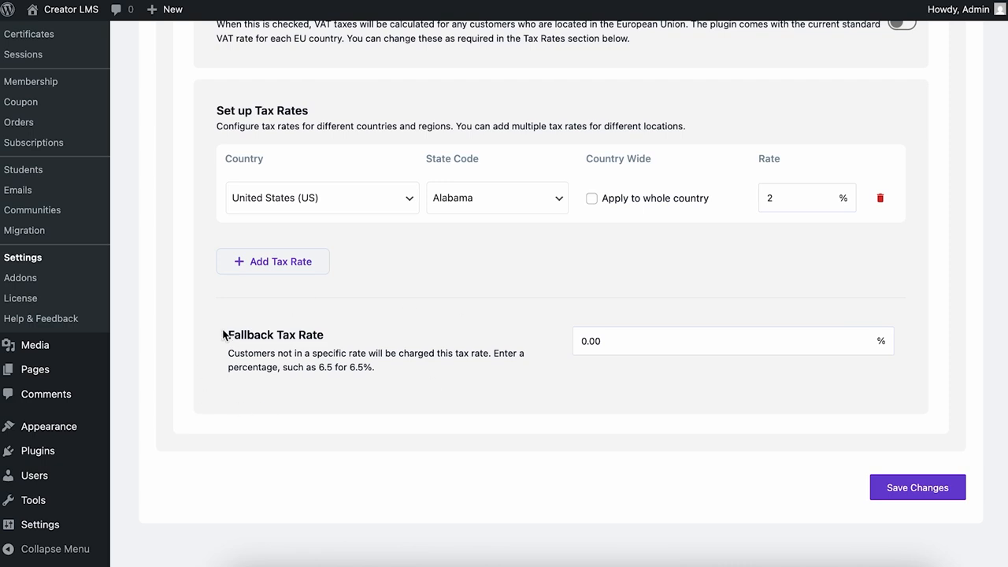
{"action": "left_click_drag", "start_coordinate": [225, 334], "coordinate": [396, 384]}
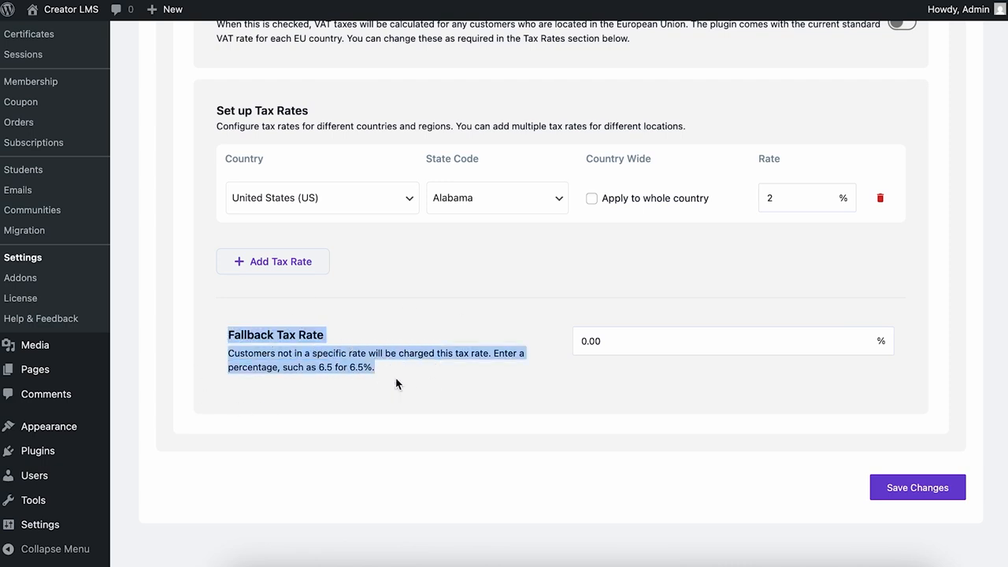
{"action": "left_click", "coordinate": [430, 372]}
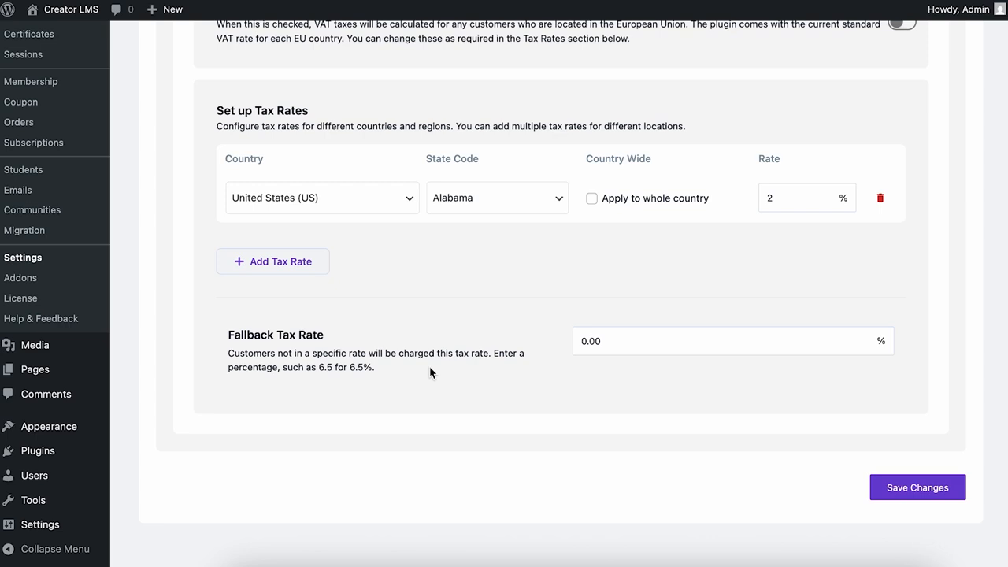
{"action": "left_click", "coordinate": [636, 341]}
{"action": "key", "text": "BackSpace"}
{"action": "key", "text": "BackSpace"}
{"action": "key", "text": "BackSpace"}
{"action": "key", "text": "BackSpace"}
{"action": "type", "text": "5"}
{"action": "scroll", "coordinate": [642, 396], "scroll_direction": "up", "scroll_amount": 5}
{"action": "scroll", "coordinate": [642, 395], "scroll_direction": "down", "scroll_amount": 5}
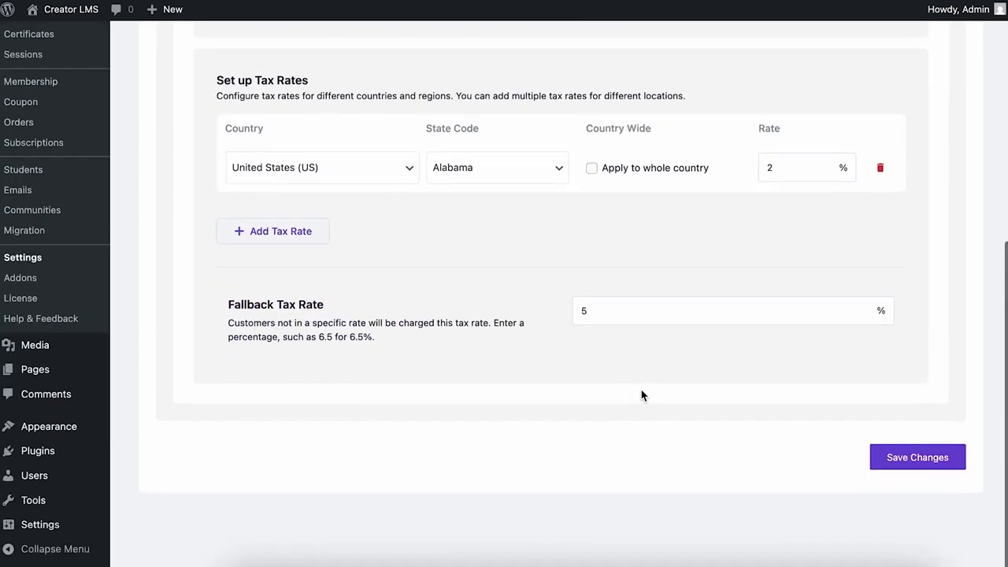
{"action": "left_click", "coordinate": [932, 489]}
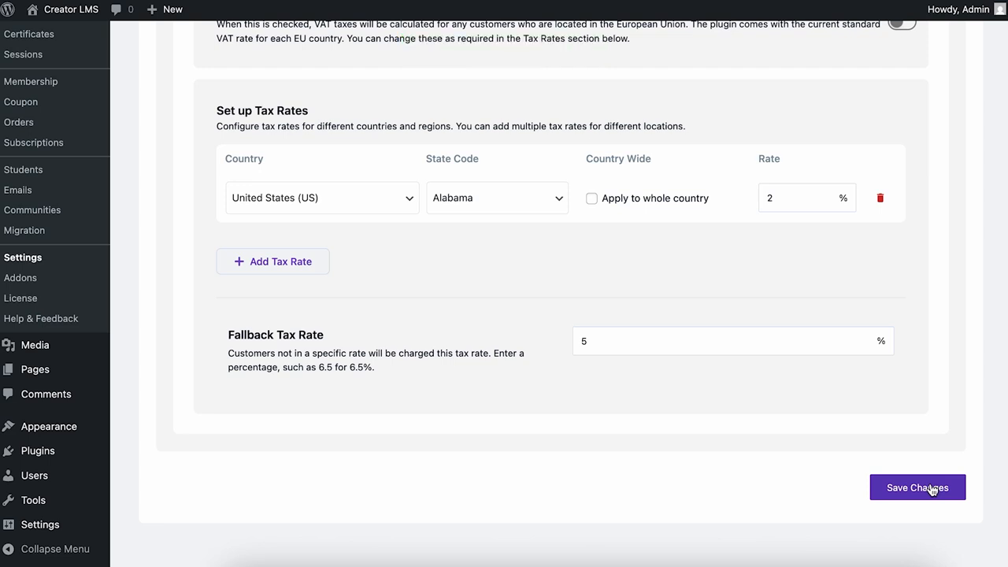
{"action": "scroll", "coordinate": [682, 461], "scroll_direction": "up", "scroll_amount": 2}
{"action": "scroll", "coordinate": [683, 464], "scroll_direction": "up", "scroll_amount": 1}
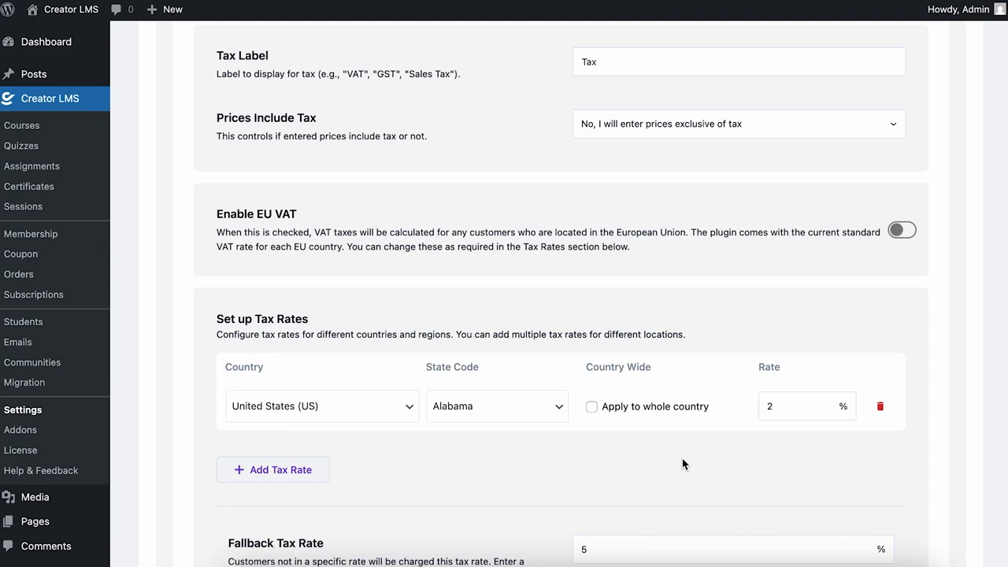
{"action": "scroll", "coordinate": [683, 463], "scroll_direction": "up", "scroll_amount": 3}
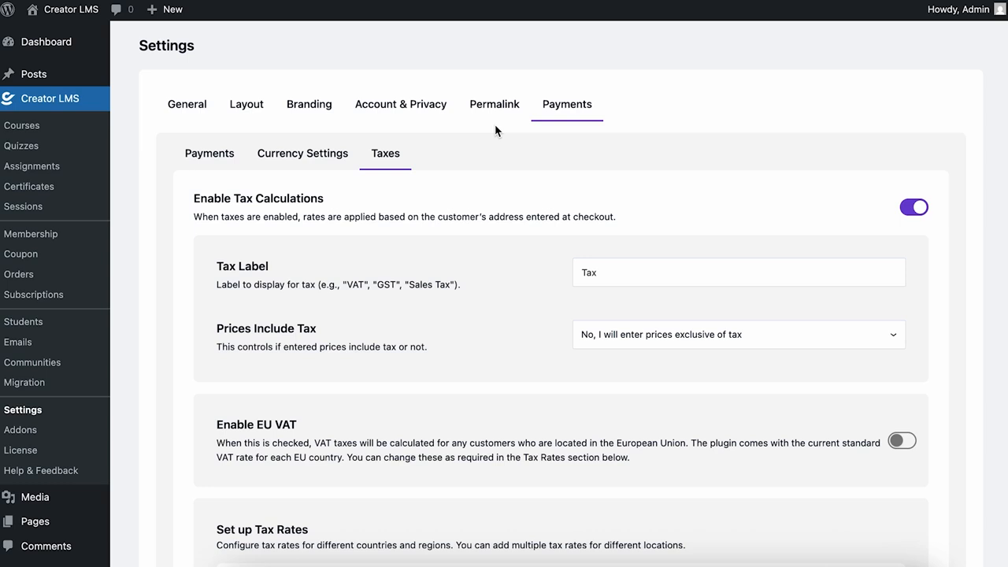
{"action": "scroll", "coordinate": [496, 130], "scroll_direction": "down", "scroll_amount": 5}
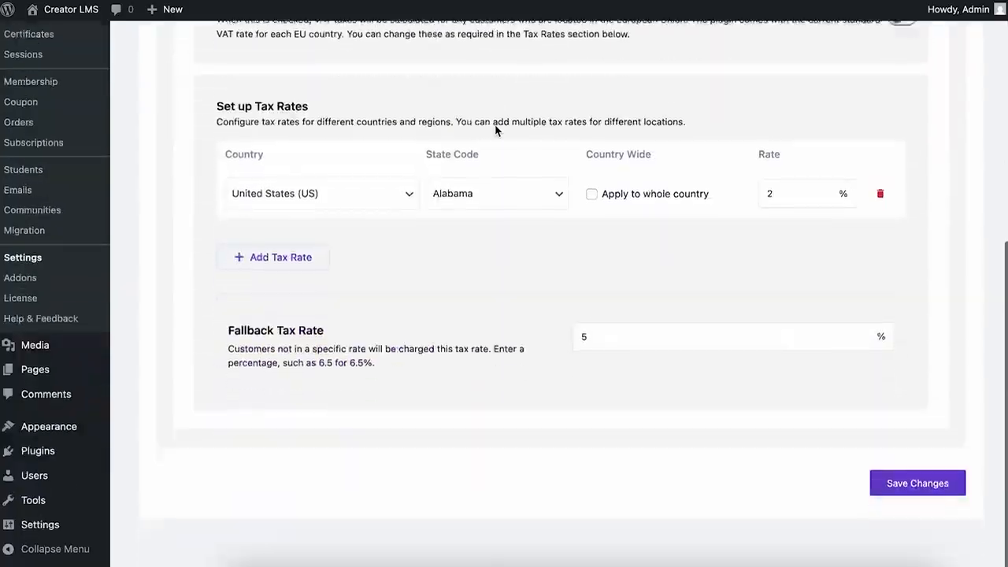